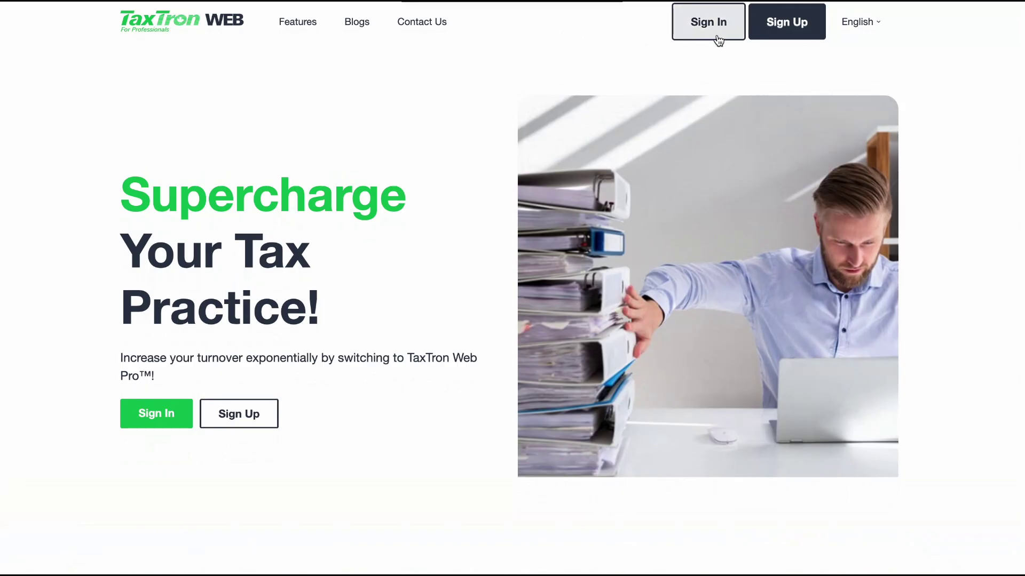
Sign in and open the client's 2023 T1 return tagged OHP.
left_click(708, 32)
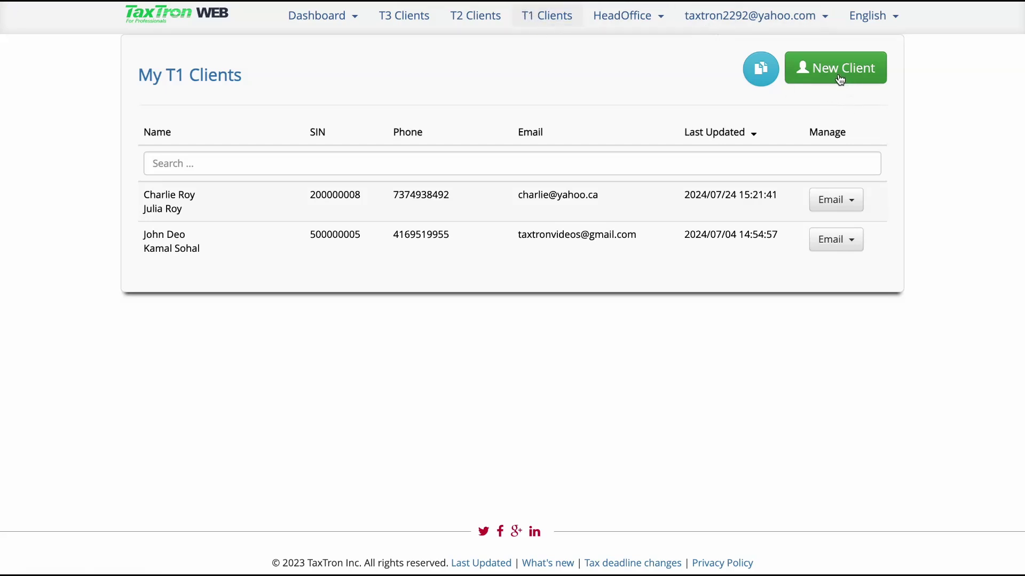
left_click(727, 241)
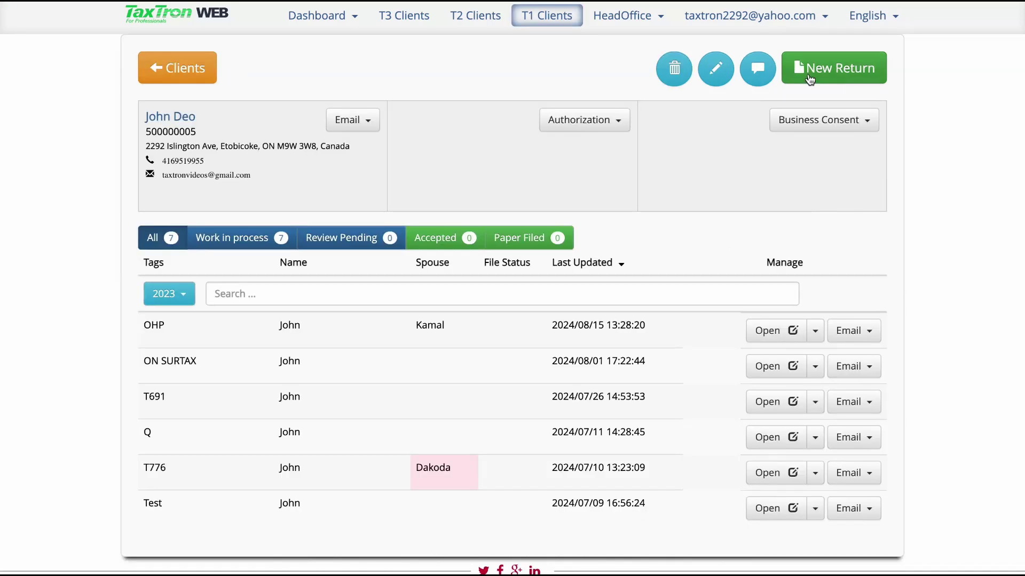
left_click(768, 326)
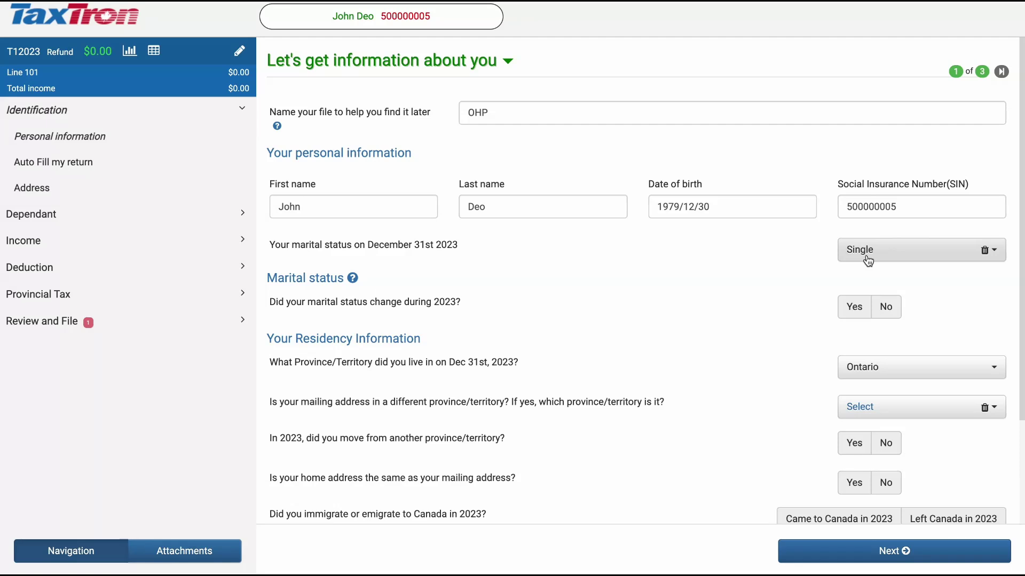
On the 2023 income questions, answer Yes to working in 2023 and select a T4 slip.
scroll(657, 284, "down", 2)
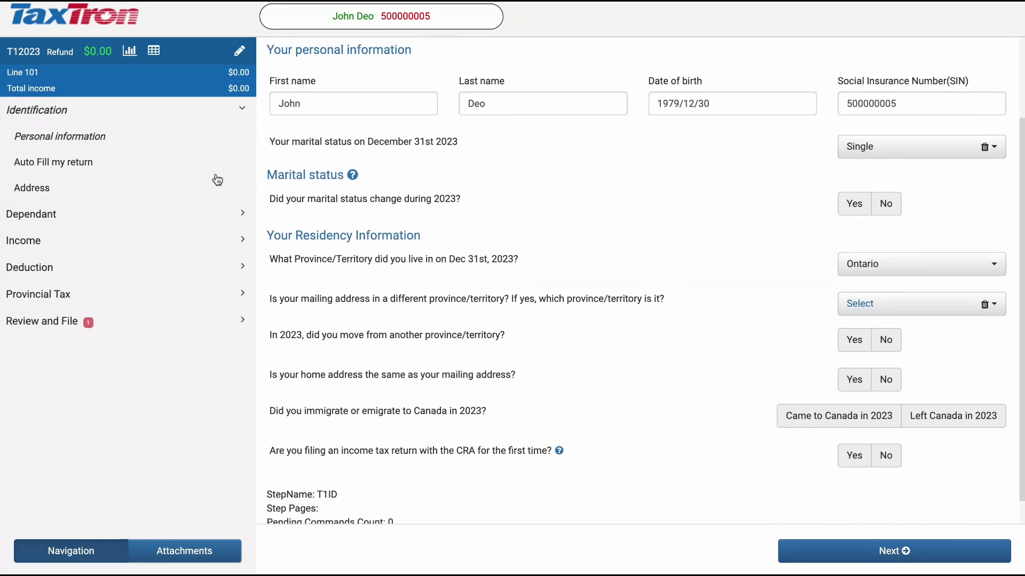
left_click(28, 242)
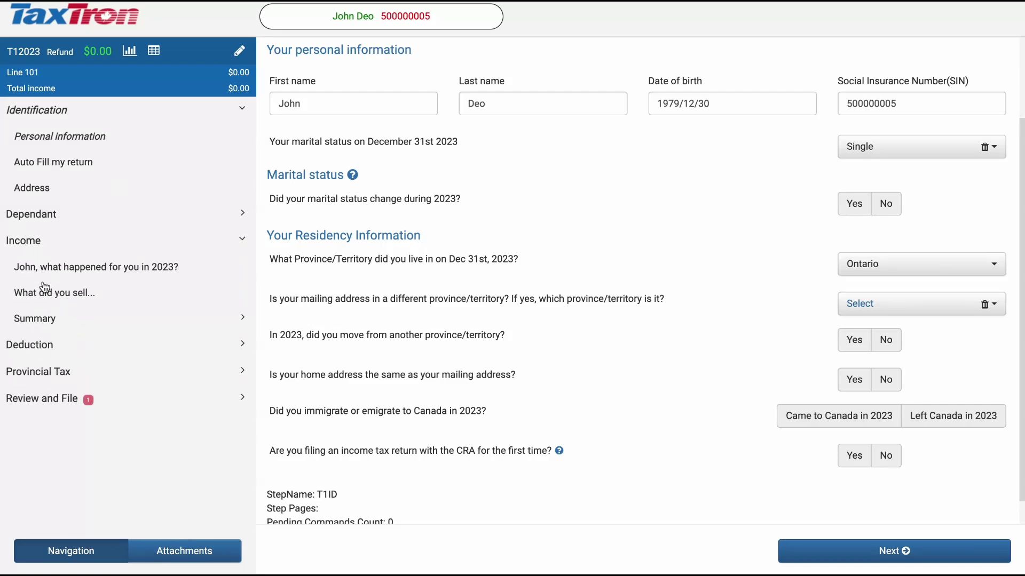
left_click(48, 270)
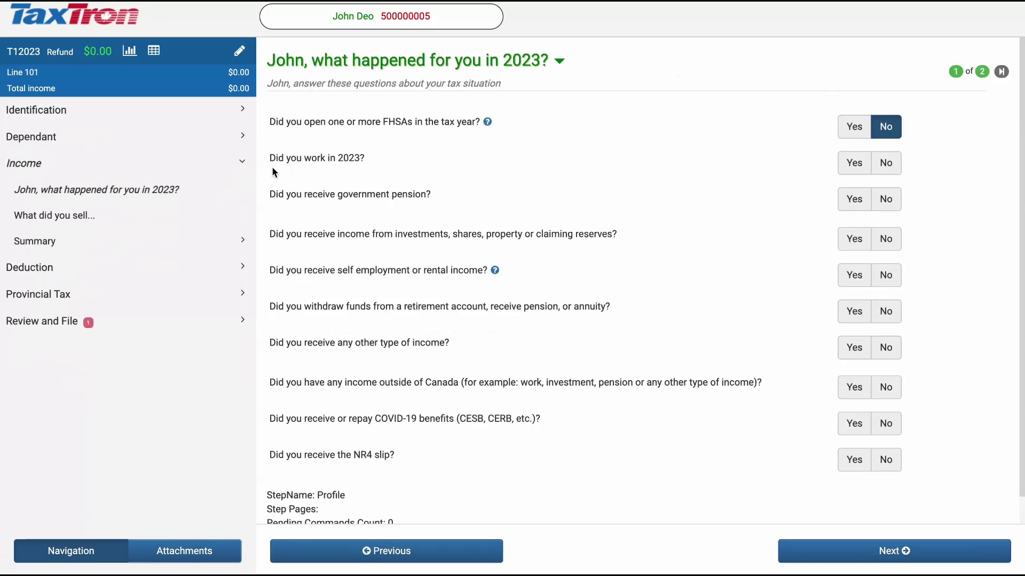
left_click(848, 169)
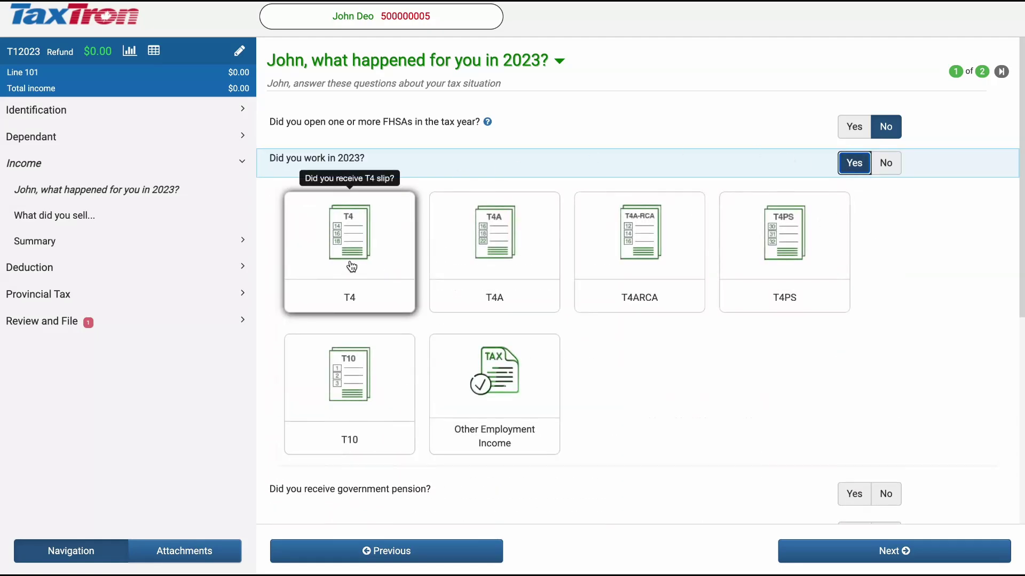
left_click(352, 266)
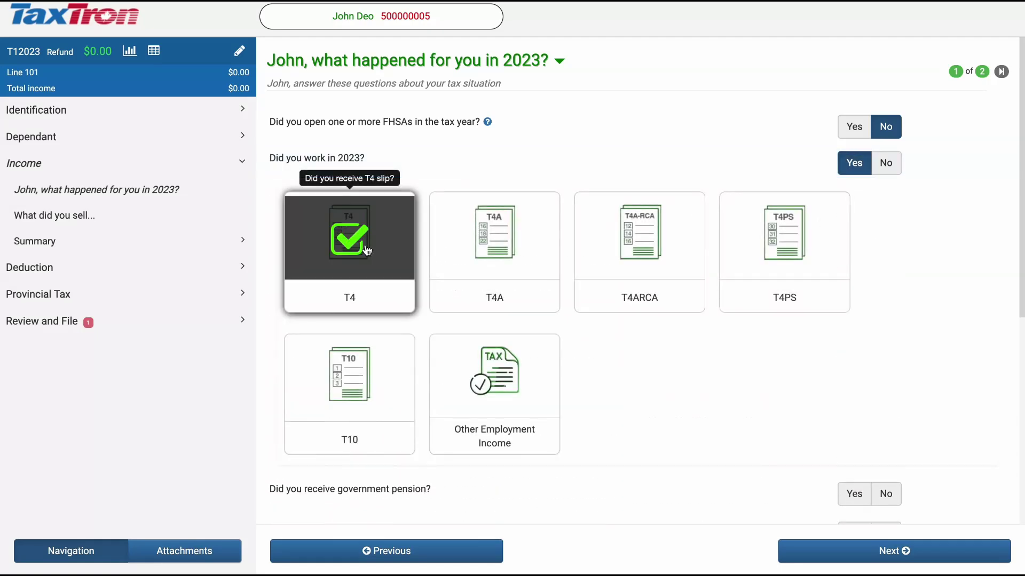
left_click(805, 553)
Enter employer ABX, box 14 48000, box 22 7334.53, box 16 1200 and box 24 760 on the T4.
left_click(403, 243)
type("ABX")
left_click(749, 301)
type("48000")
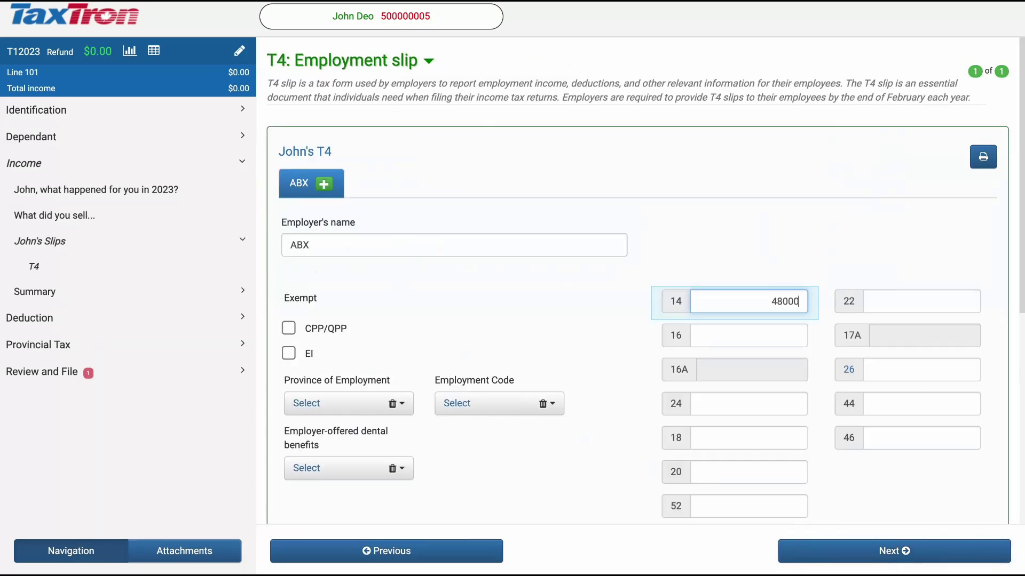
left_click(876, 301)
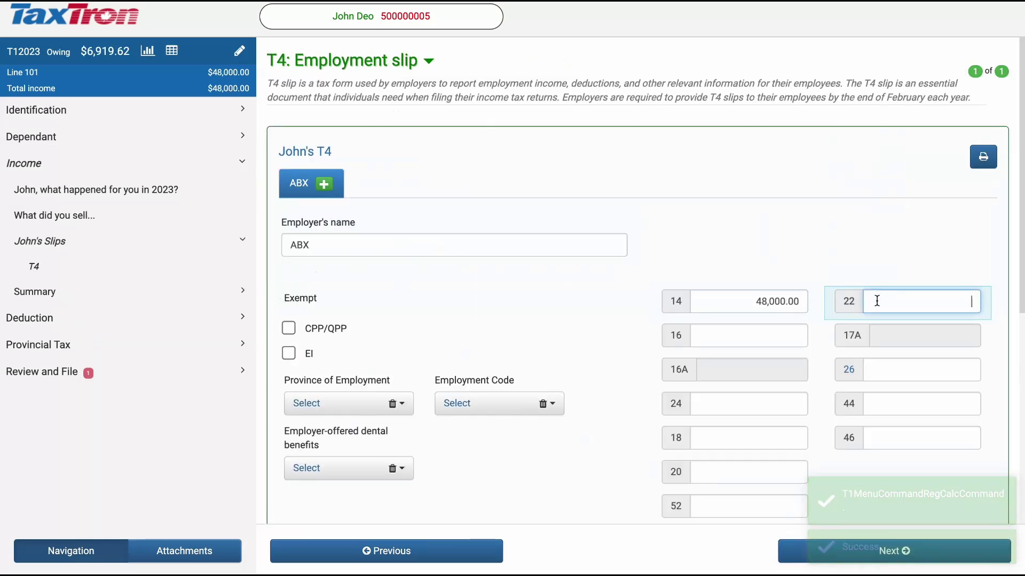
type("7")
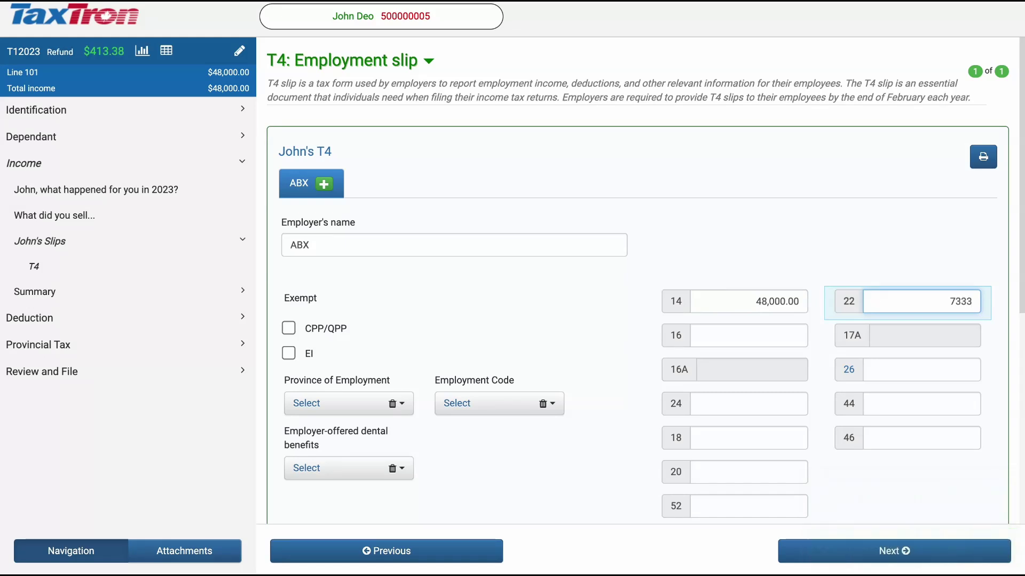
type("334")
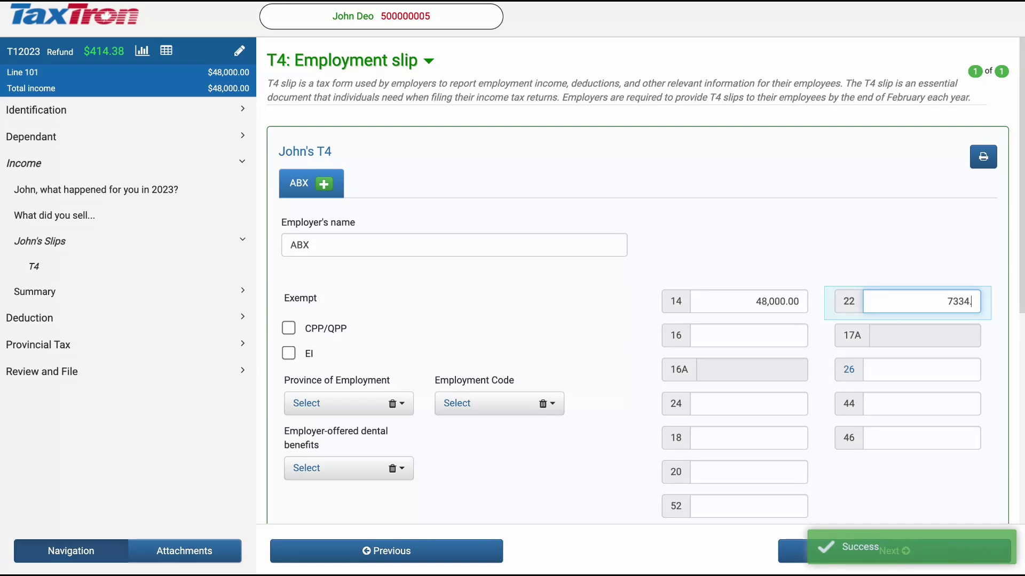
type(".53")
left_click(735, 337)
type("1200")
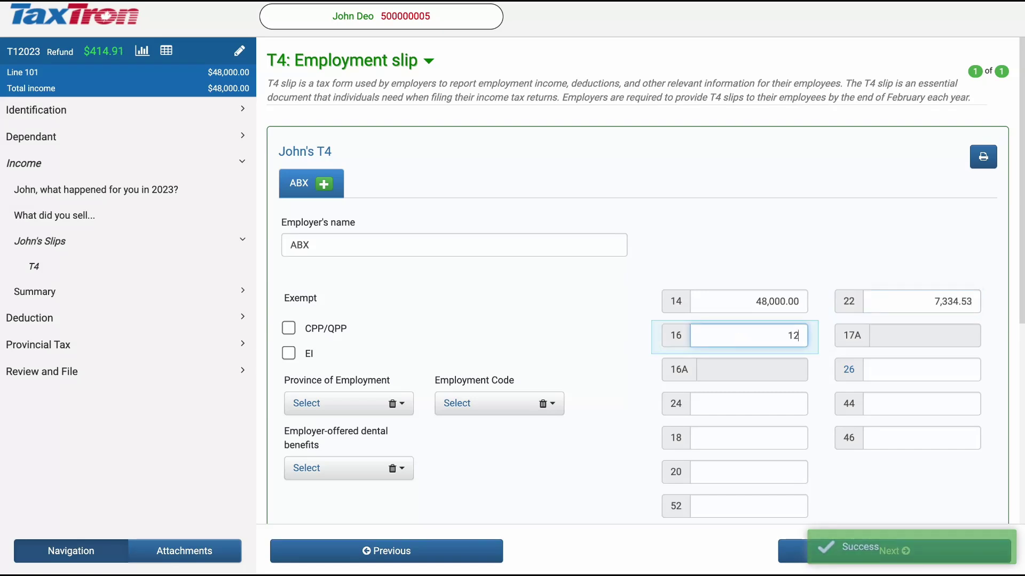
left_click(737, 402)
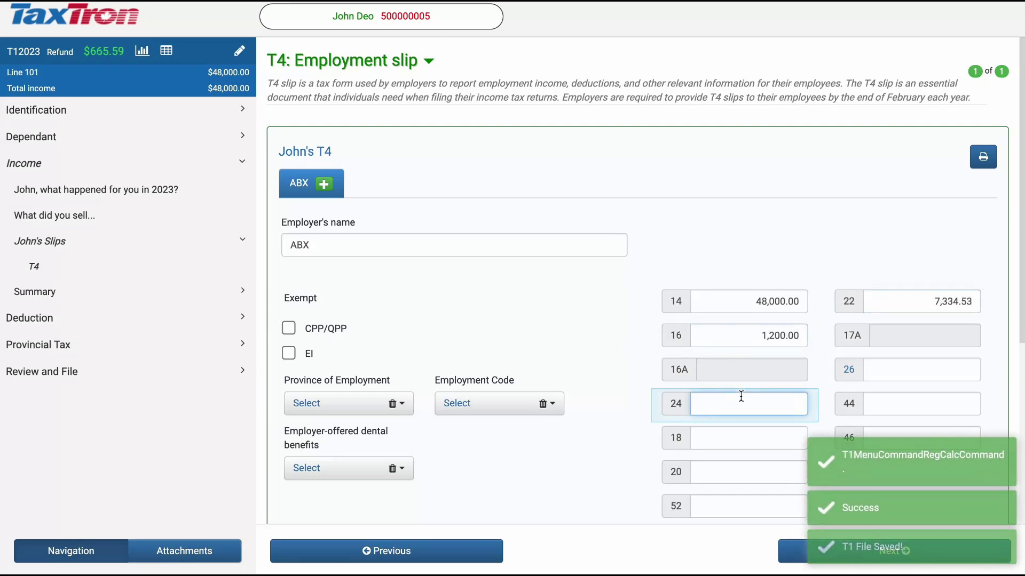
type("760")
Set the T4's province of employment to ON and continue past the slip.
scroll(513, 299, "down", 2)
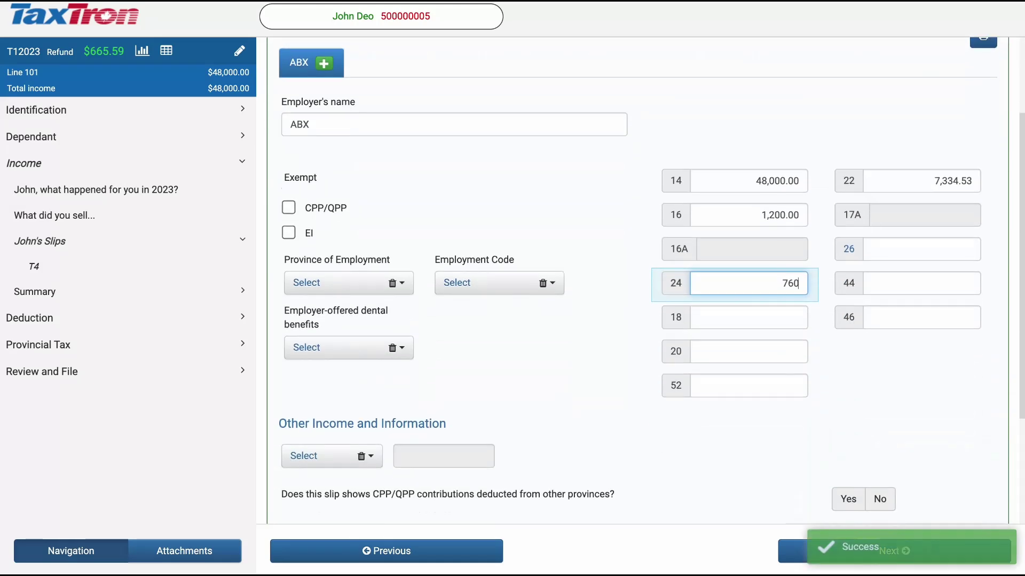
left_click(309, 281)
scroll(348, 409, "down", 2)
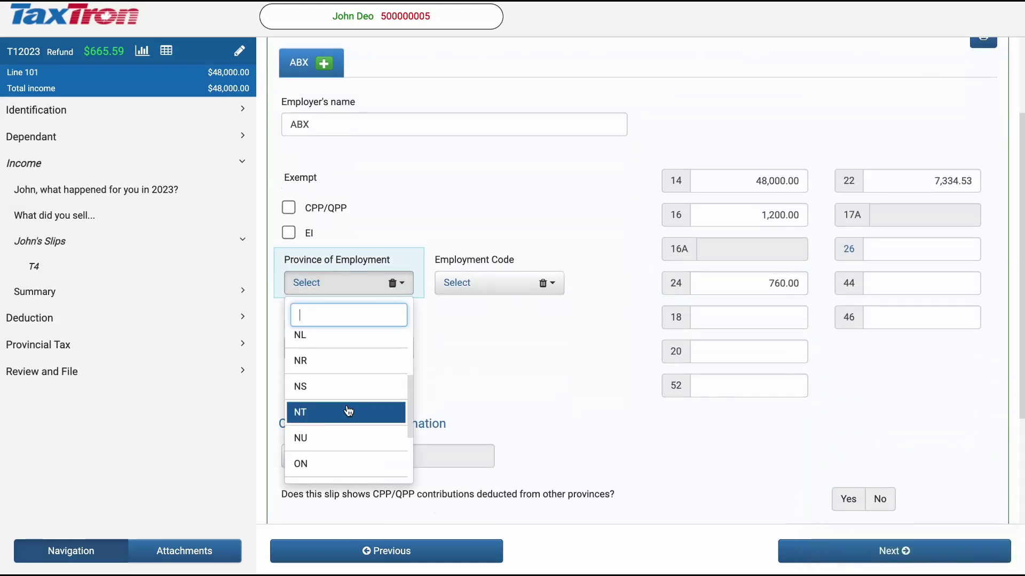
left_click(337, 463)
left_click(795, 555)
Advance through the CRA pages to print and file, then generate the Record Keeping copy.
left_click(795, 555)
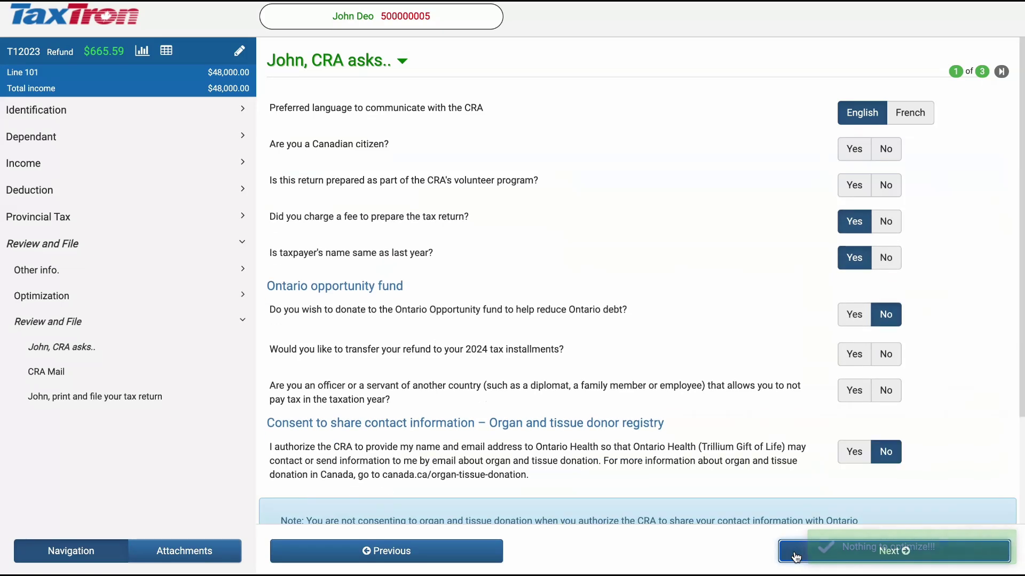
left_click(795, 555)
left_click(795, 555)
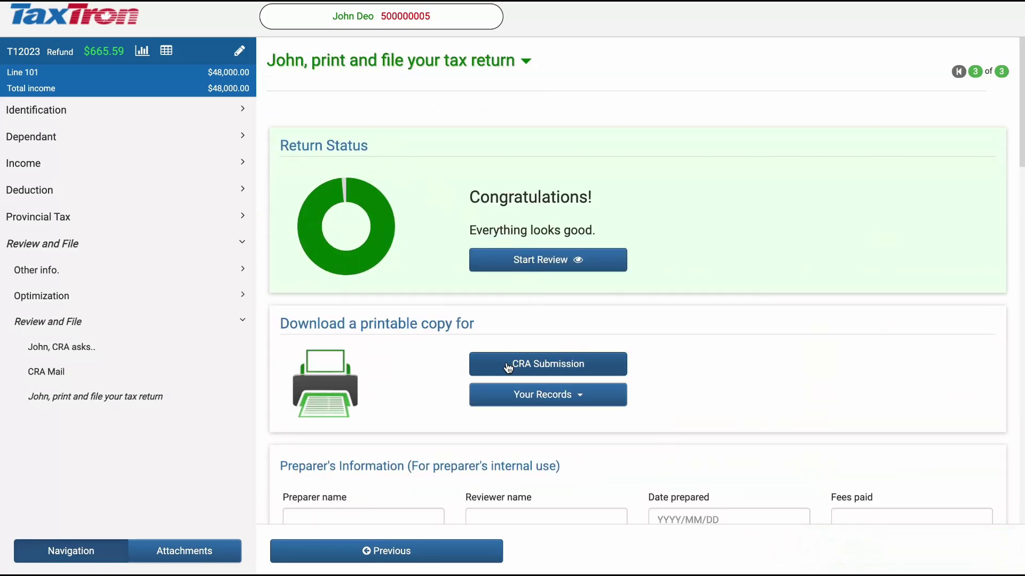
left_click(533, 396)
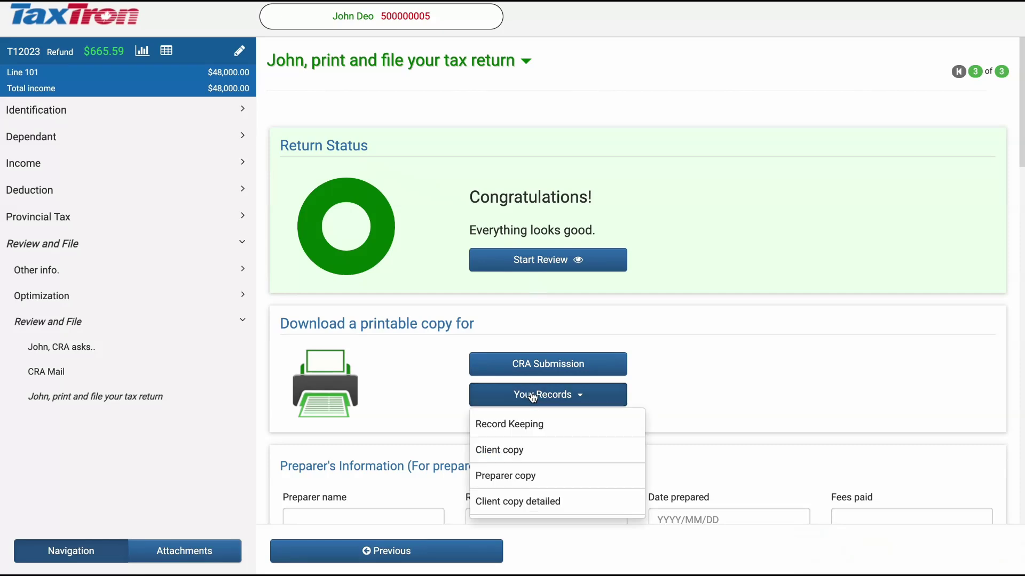
left_click(537, 427)
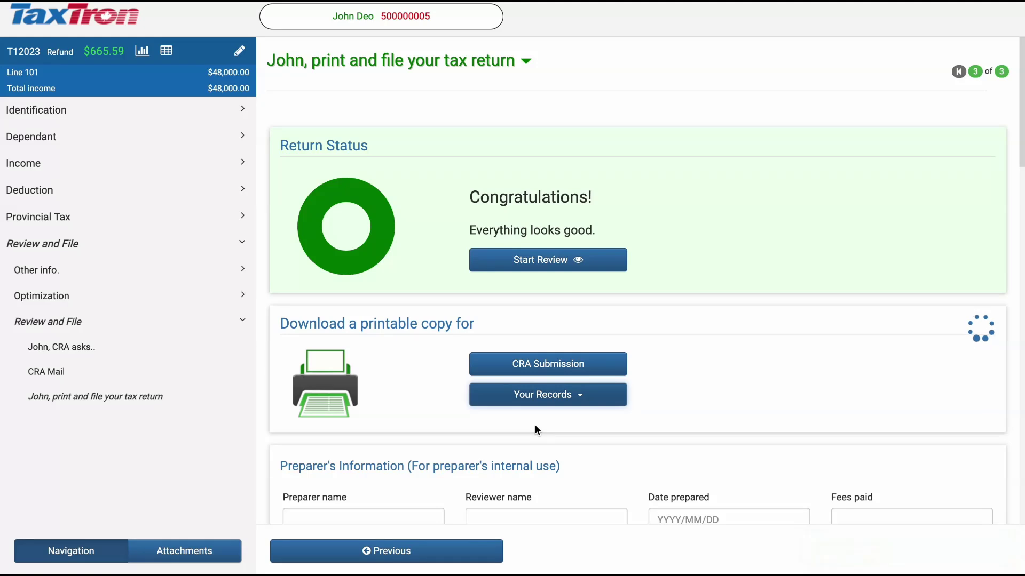
Scroll the record-keeping PDF to page 25's Ontario Health Premium chart showing 450.00.
scroll(507, 284, "down", 20)
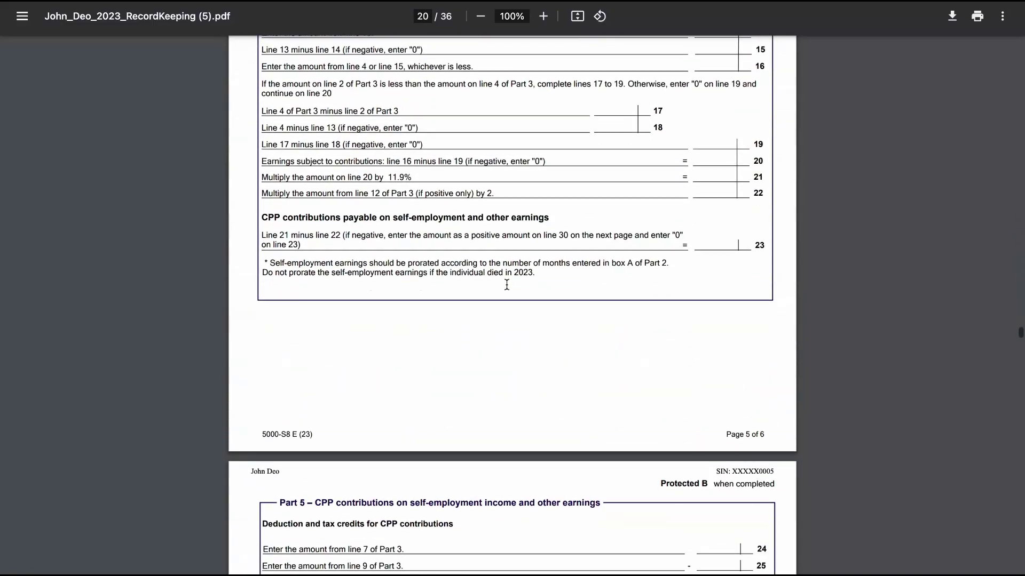
scroll(507, 284, "up", 20)
scroll(507, 284, "down", 6)
scroll(507, 285, "up", 5)
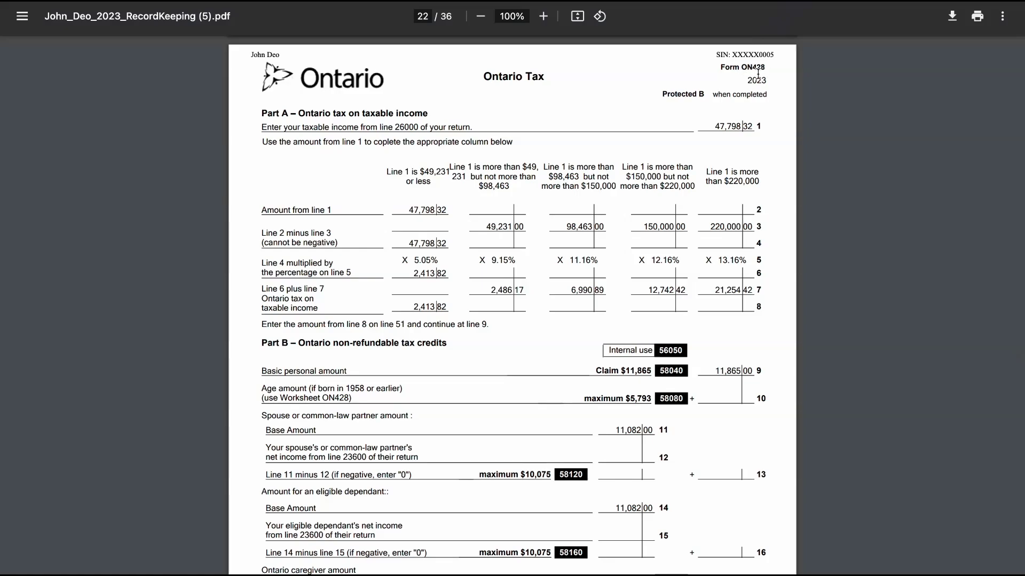
scroll(595, 215, "down", 20)
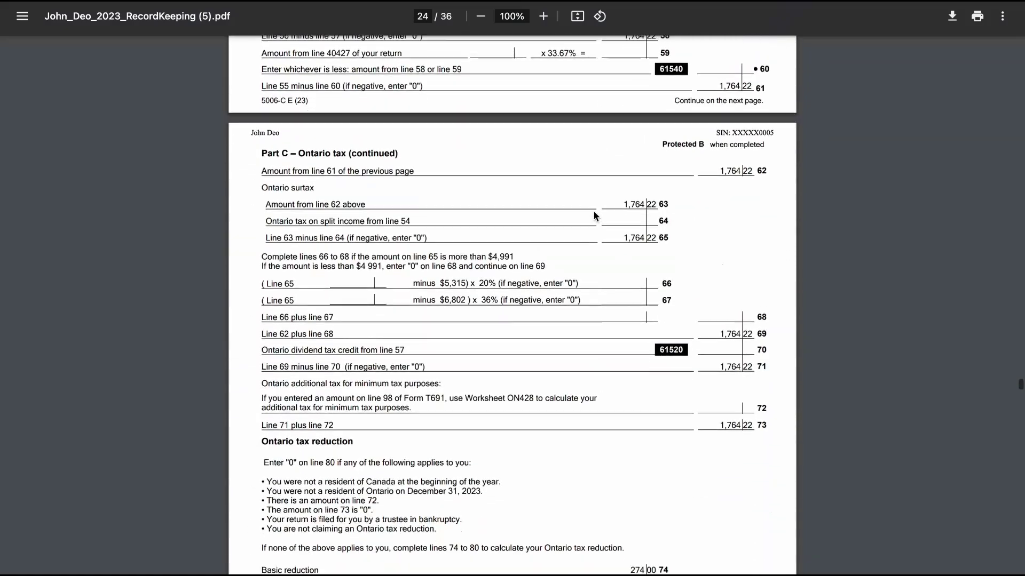
scroll(596, 215, "down", 16)
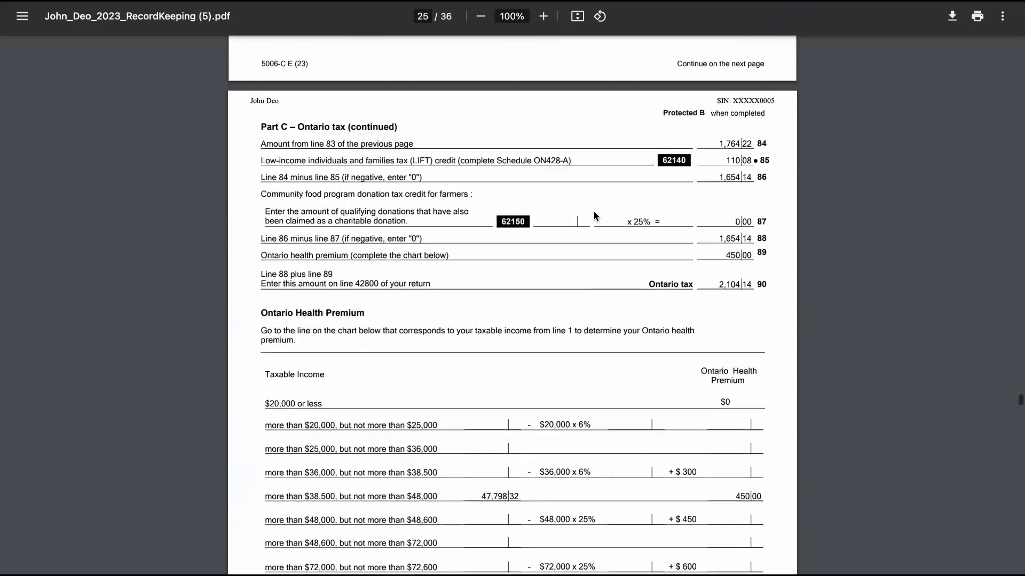
scroll(595, 215, "down", 1)
scroll(595, 216, "up", 3)
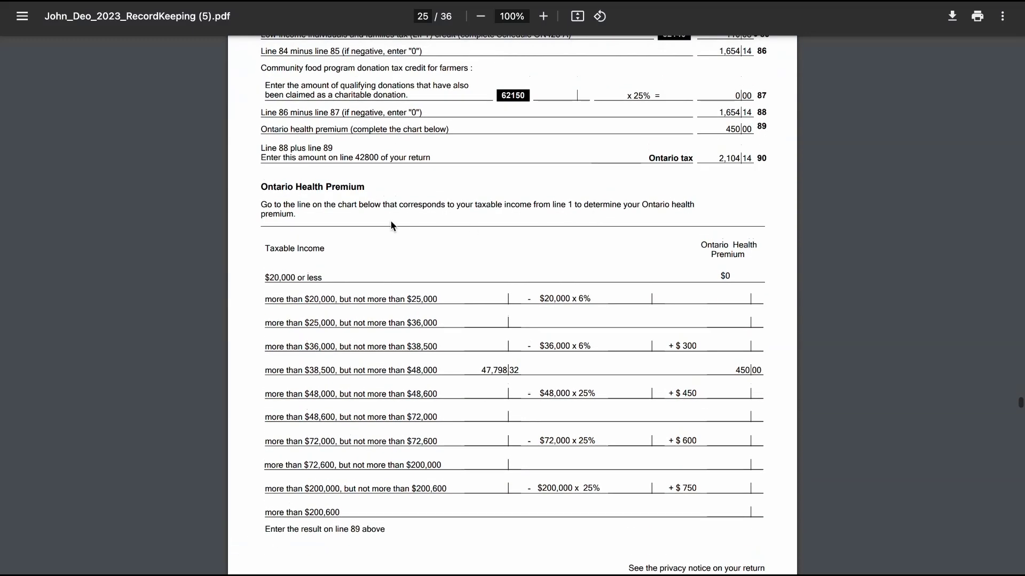